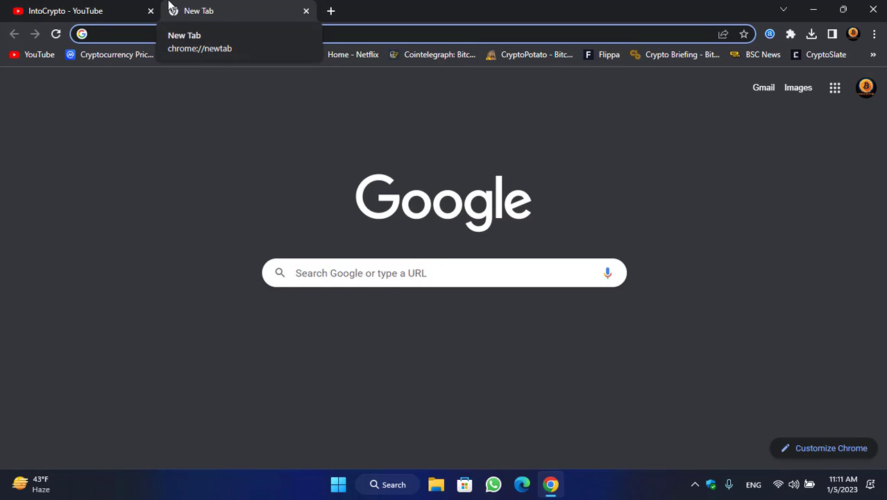
- Search Chrome for noxplayer and open the bignox.com homepage offering the 7.0.5.1 download
text(noxplaye)
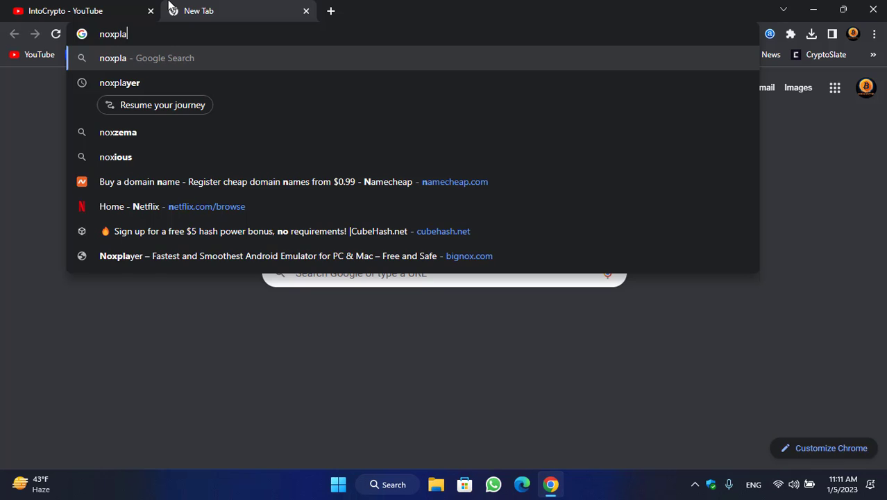
text(r)
key(Return)
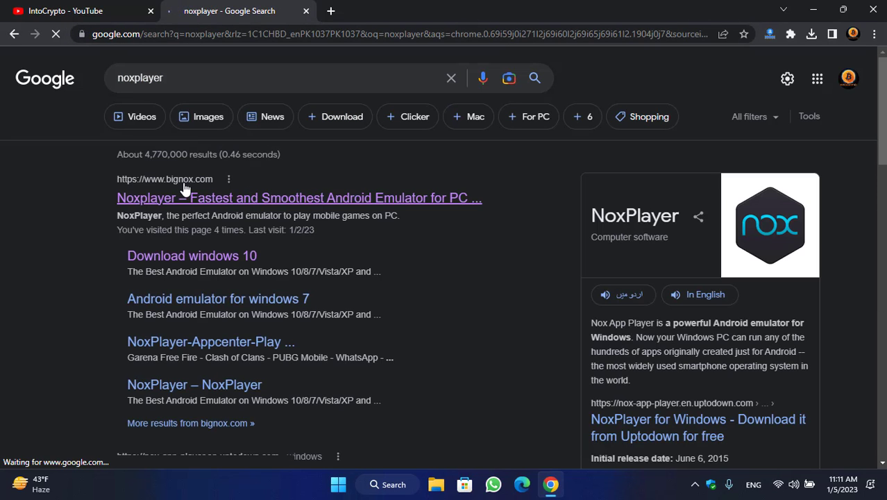
click(231, 200)
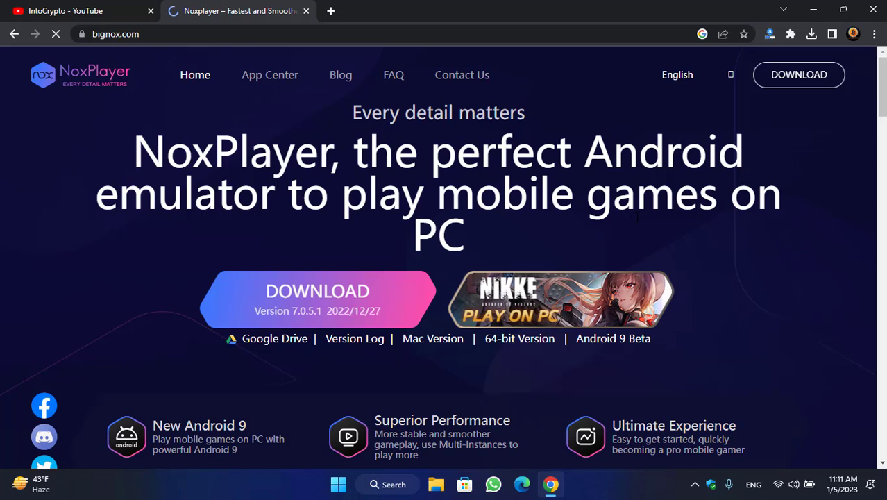
scroll(645, 220, down, 1)
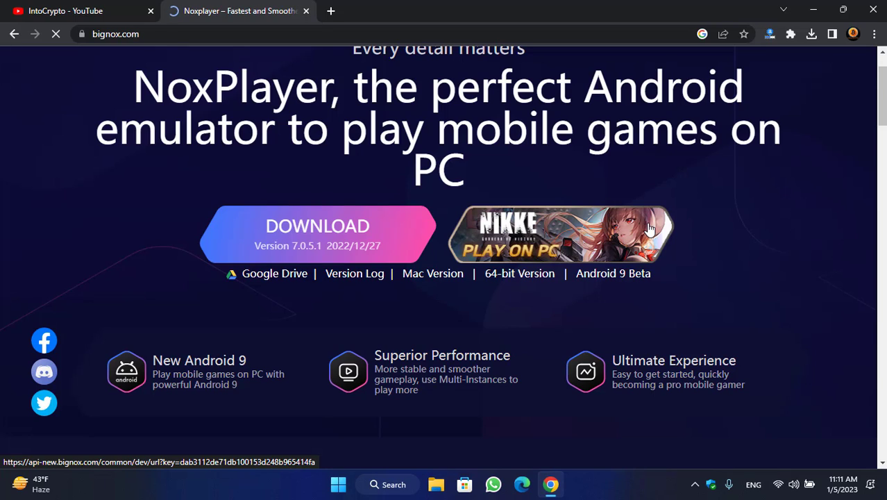
scroll(642, 231, up, 1)
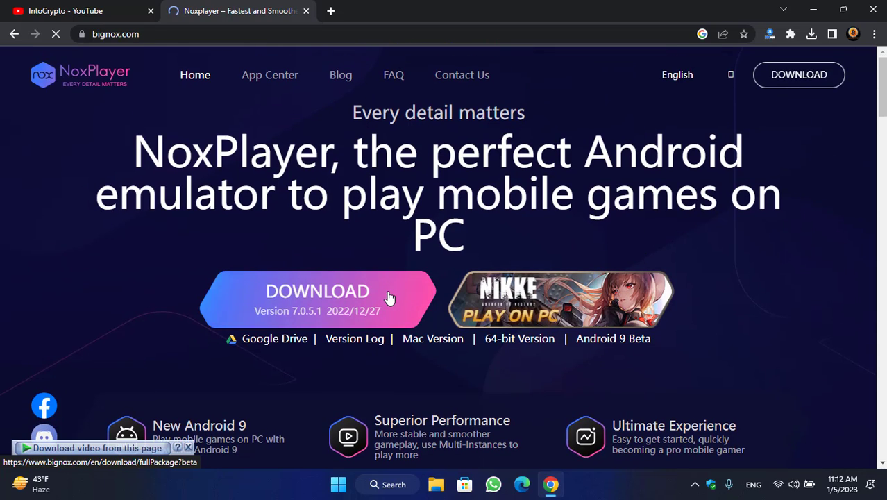
click(382, 300)
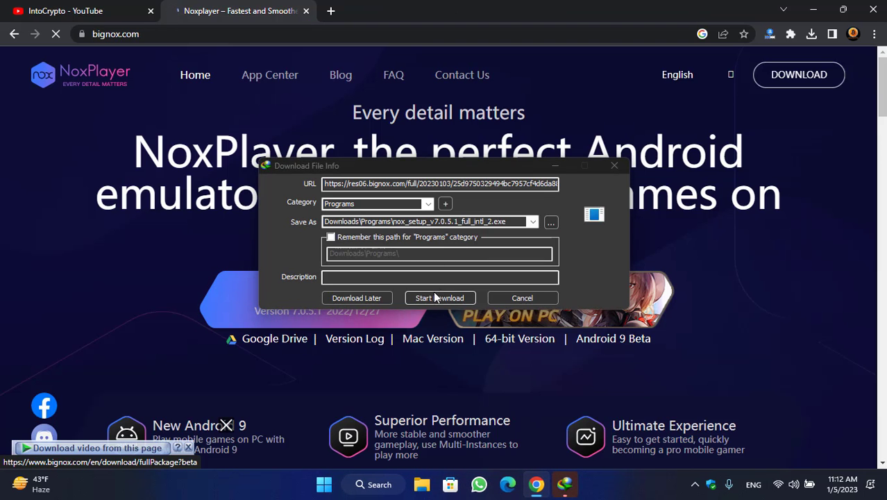
click(468, 172)
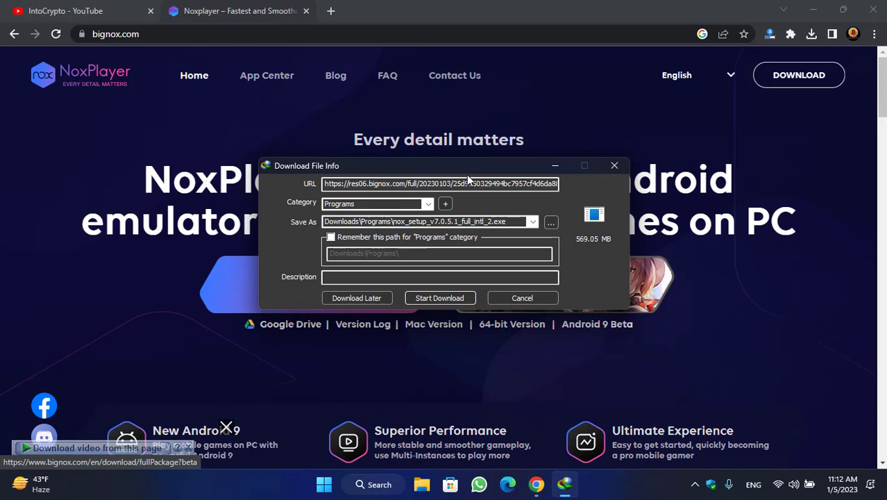
click(615, 167)
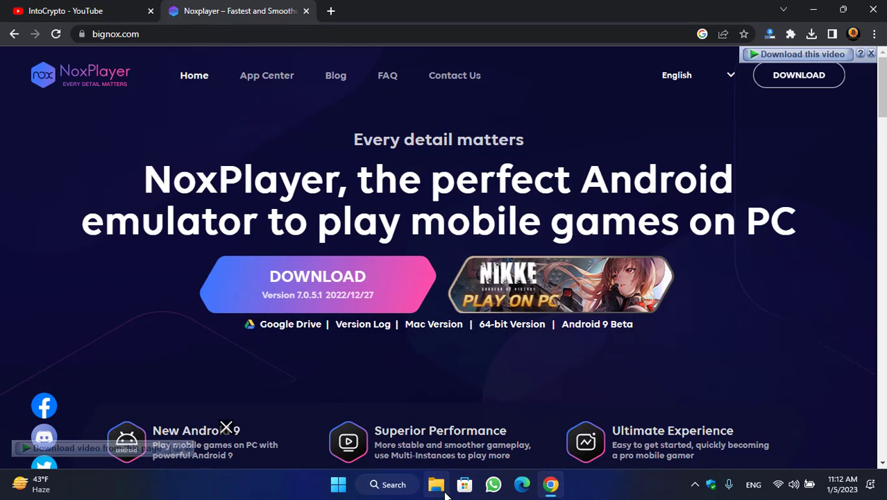
- Run nox_setup_v7.0.5.1_full_intl from the Downloads > Programs folder in File Explorer
click(437, 485)
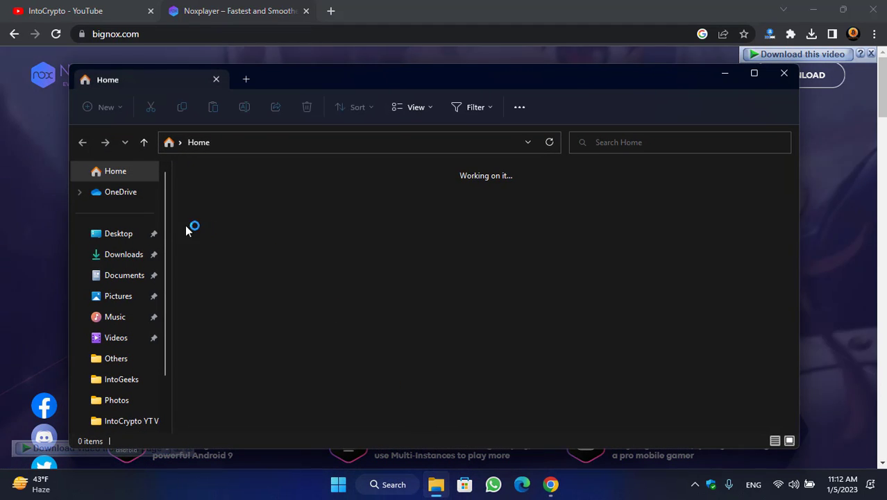
click(132, 255)
click(505, 213)
double_click(505, 209)
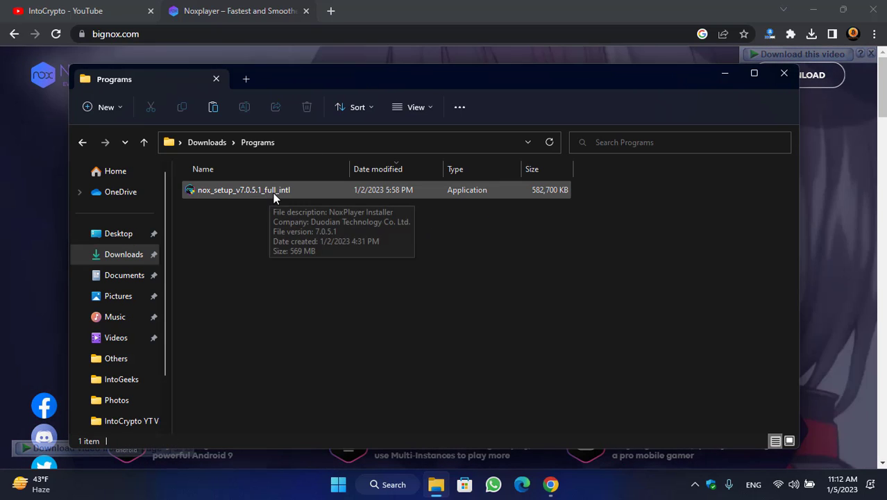
click(276, 195)
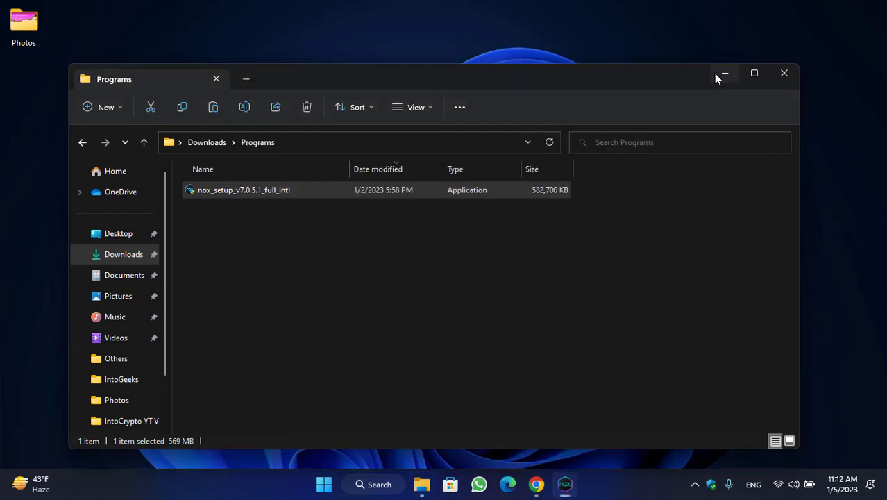
click(718, 75)
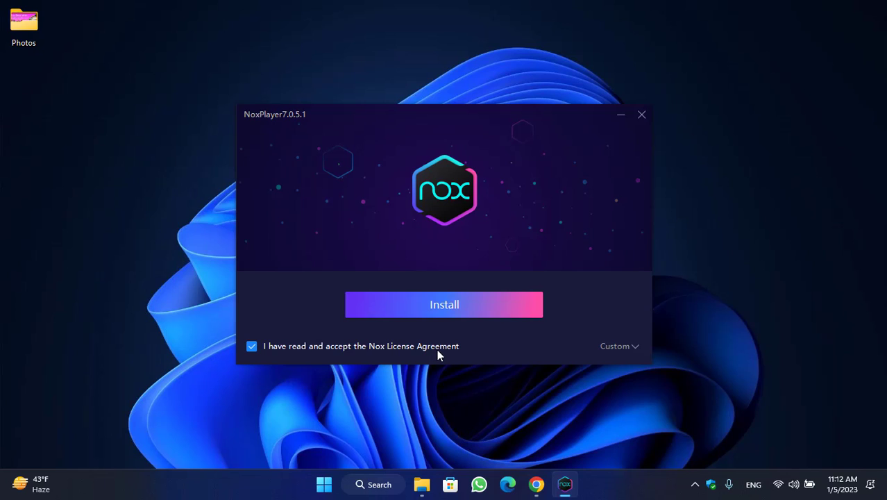
- Install NoxPlayer 7.0.5.1 and start the emulator once installation completes
click(425, 311)
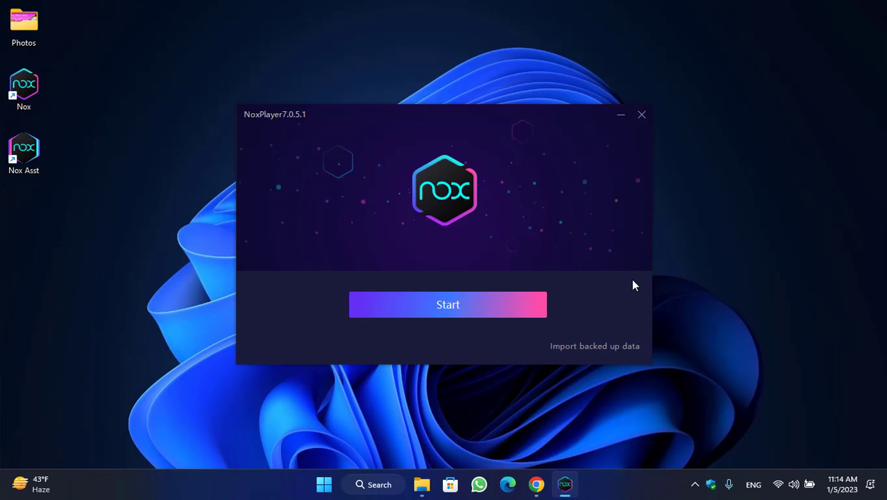
click(500, 306)
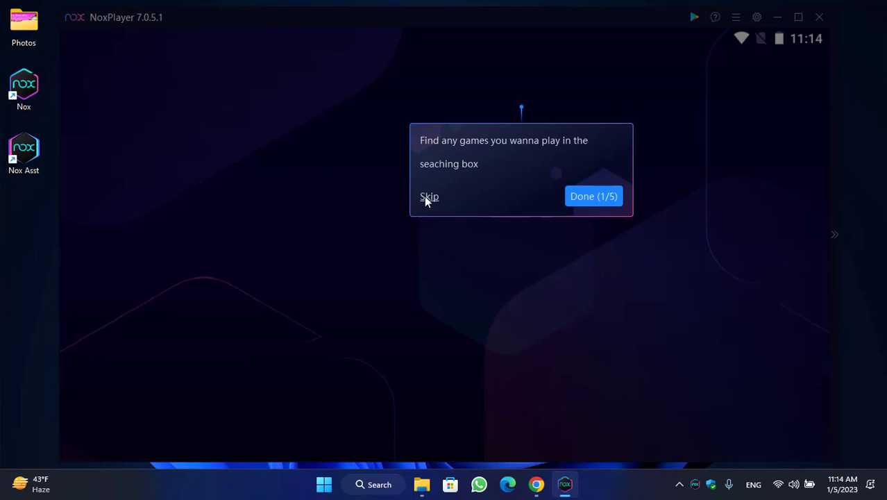
- Skip the NoxPlayer guide and sign in to Google Play with the existing Google account
click(423, 197)
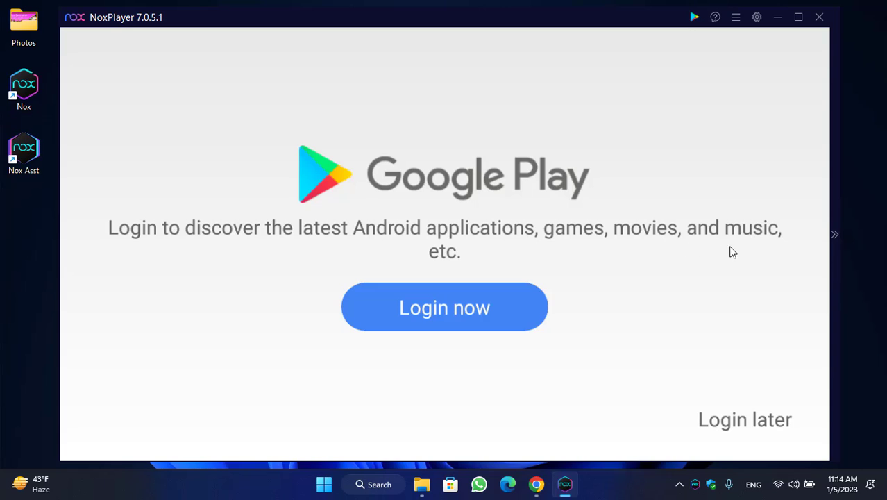
click(502, 317)
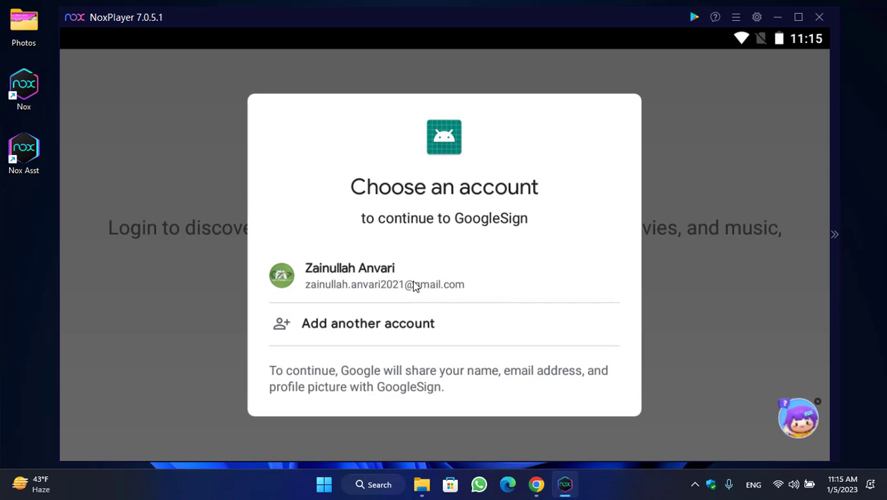
click(389, 274)
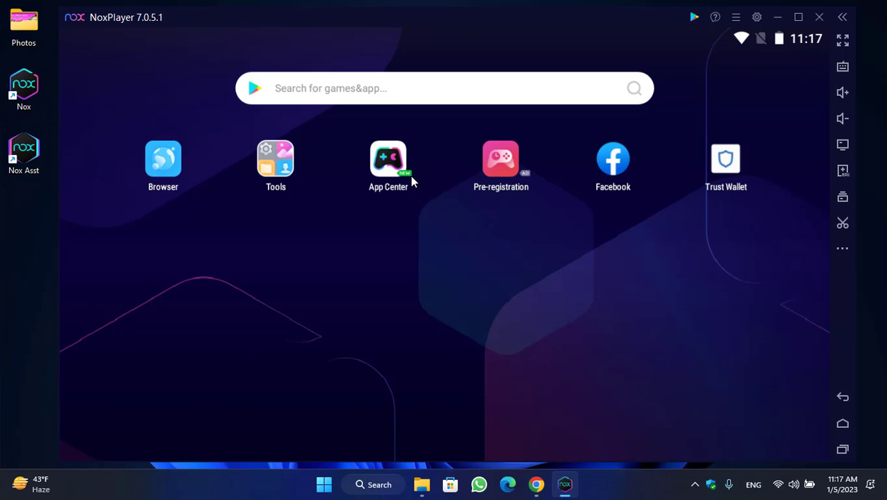
- Search 'Pi network' in the Nox browser and open the 'Pi Network - Apps on Google Play' result
click(366, 89)
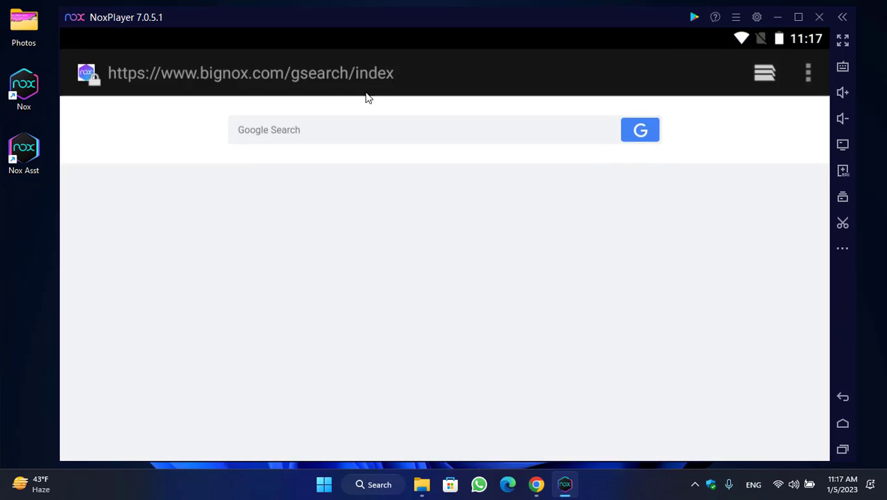
click(368, 137)
text(Pi network)
key(Return)
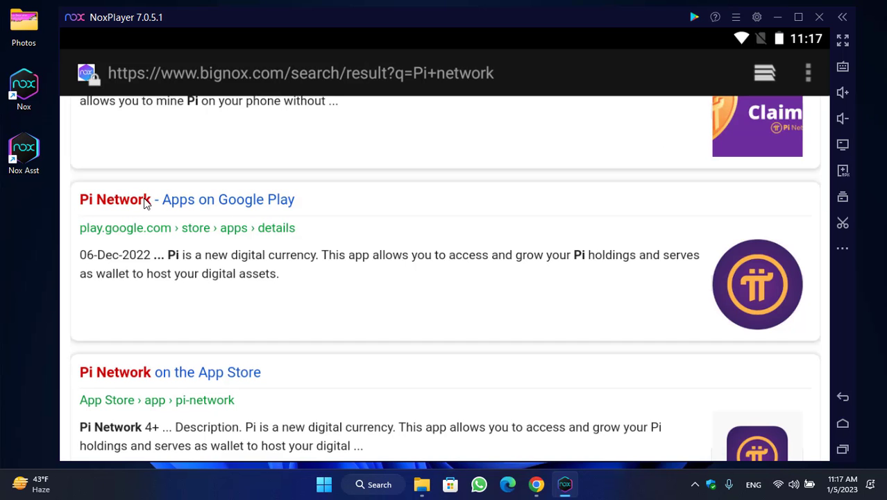
click(241, 207)
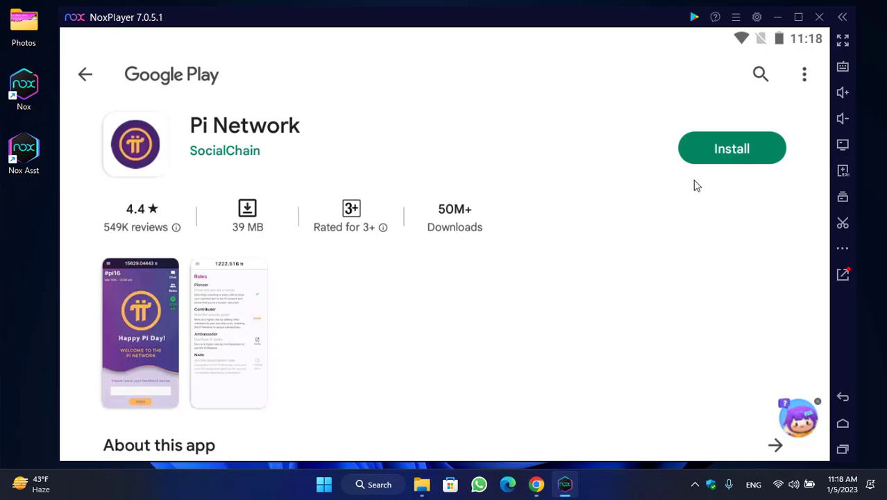
- Install Pi Network from Google Play, checking progress in the notification shade, then open it
click(731, 156)
drag(270, 31, 288, 125)
click(283, 149)
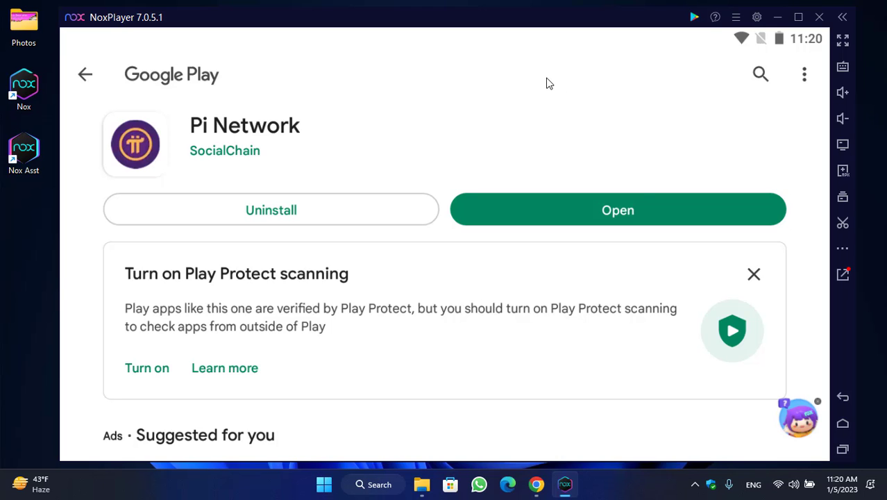
click(635, 205)
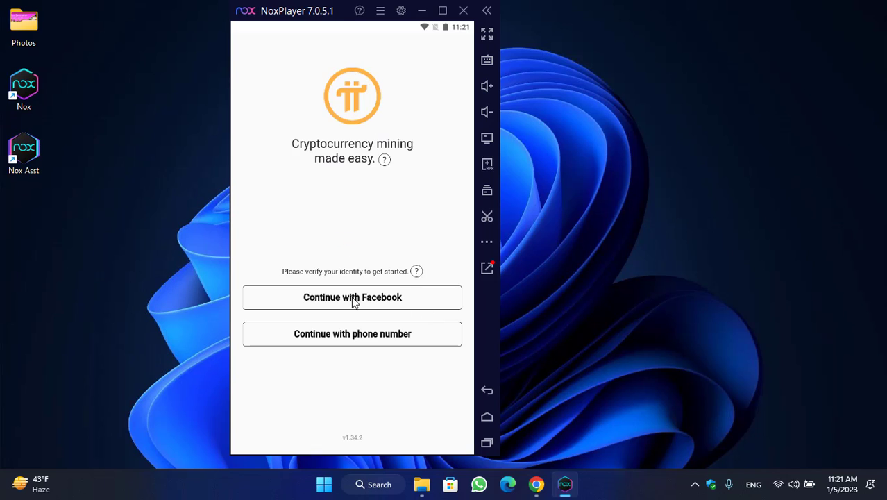
- Log in to Pi Network with a Pakistan (+92) phone number and the pasted account password
click(371, 337)
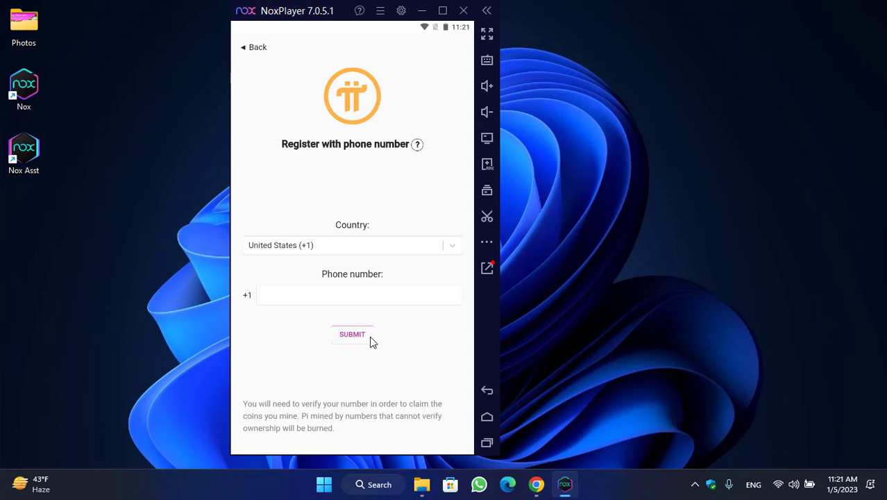
click(310, 245)
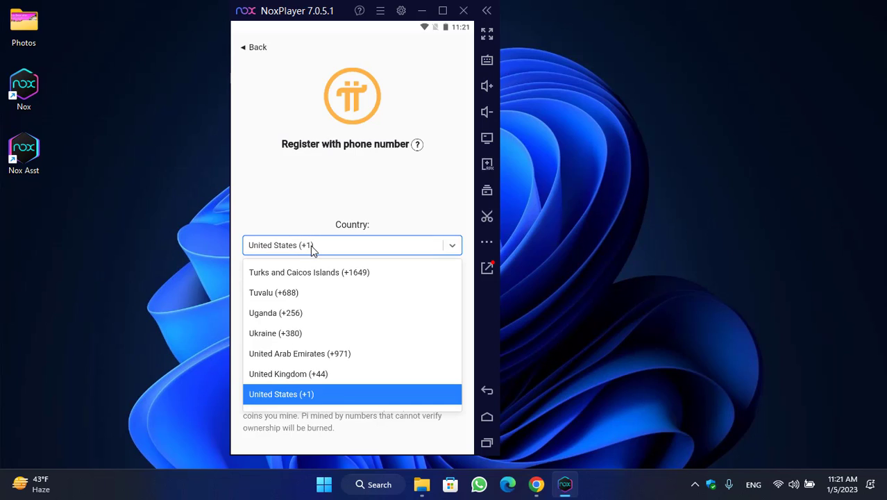
text(pa)
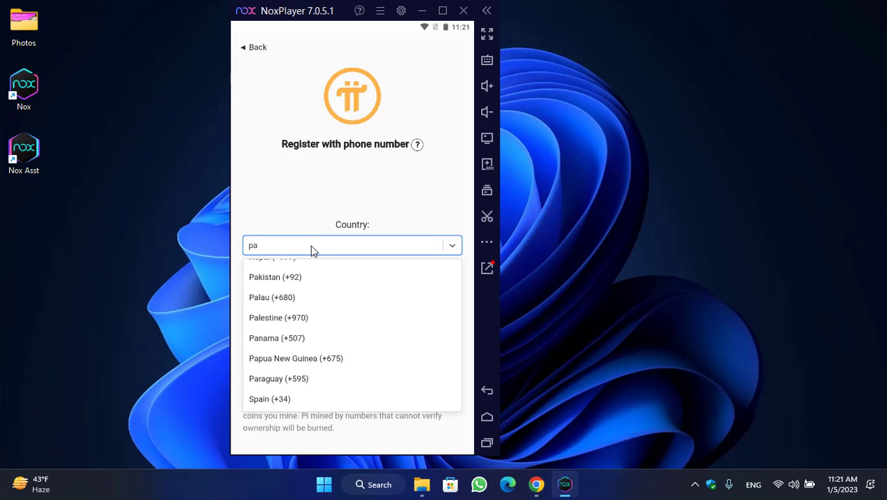
click(307, 278)
click(308, 297)
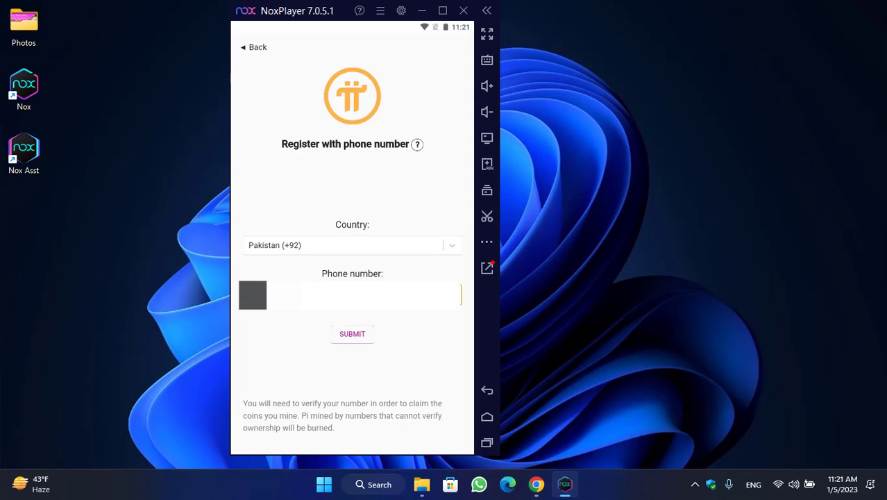
click(367, 335)
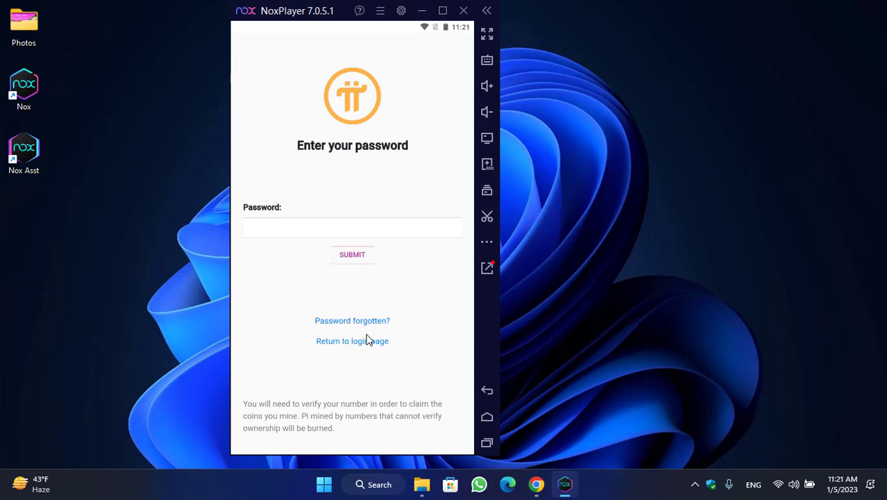
click(306, 235)
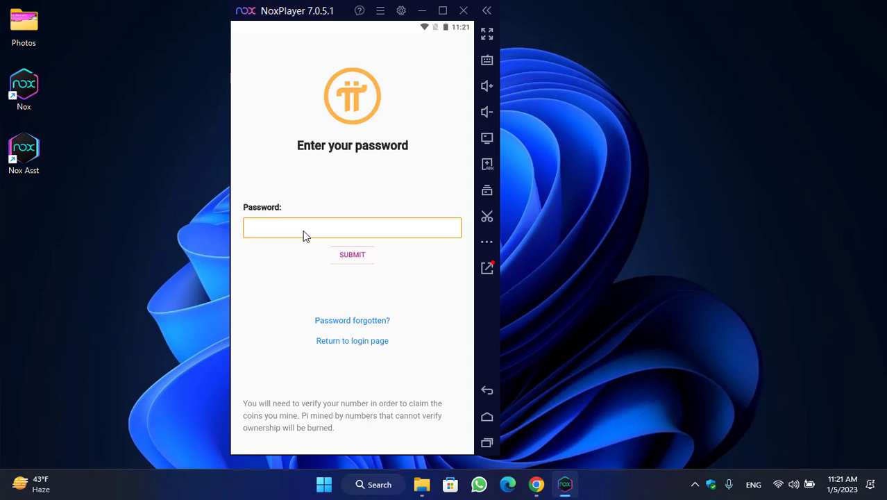
key(ctrl+v)
click(339, 257)
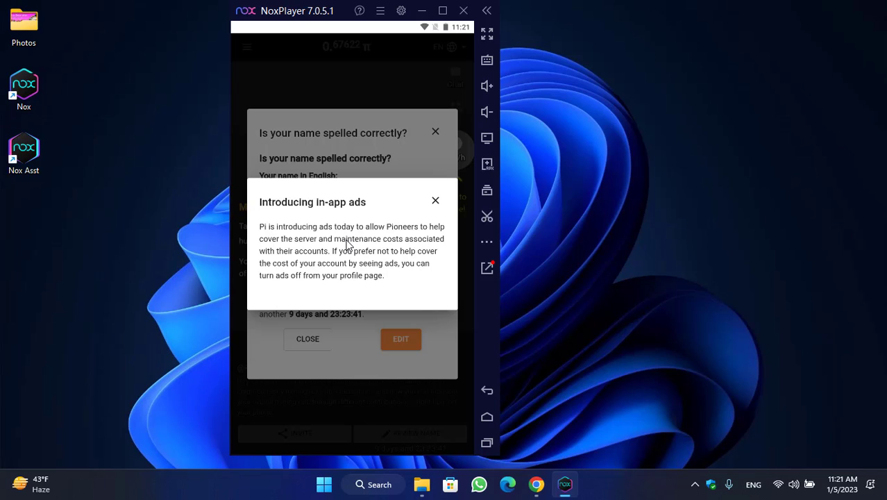
- Dismiss the in-app ads notice and the name-spelling check, and nudge the emulator window
click(437, 202)
click(317, 339)
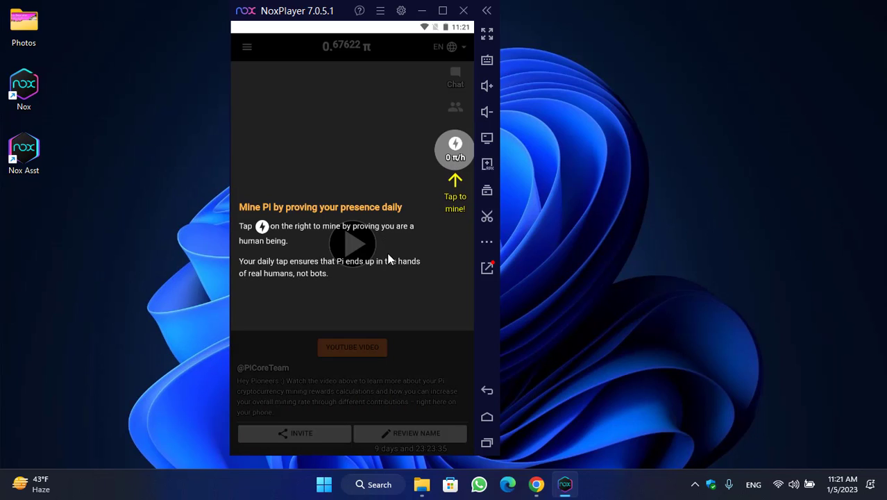
drag(309, 15, 316, 21)
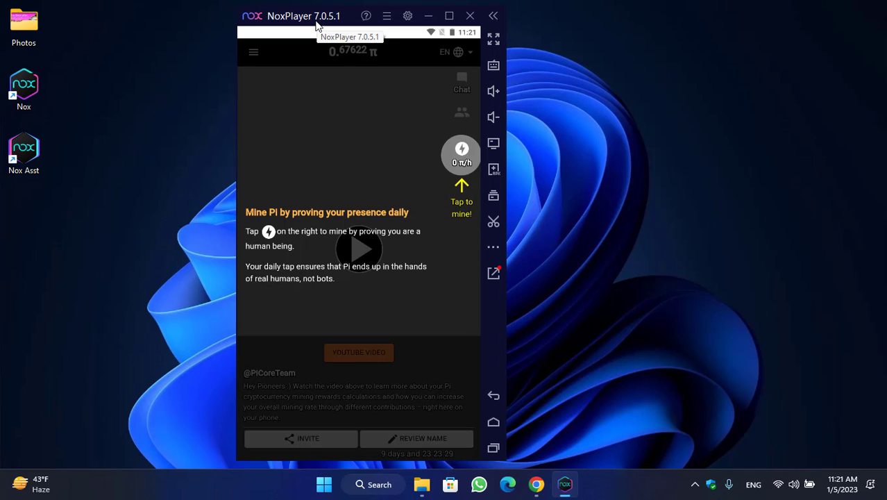
- Start Pi mining at 0.01 π/h and clear the confirmation and ads dialogs
click(459, 155)
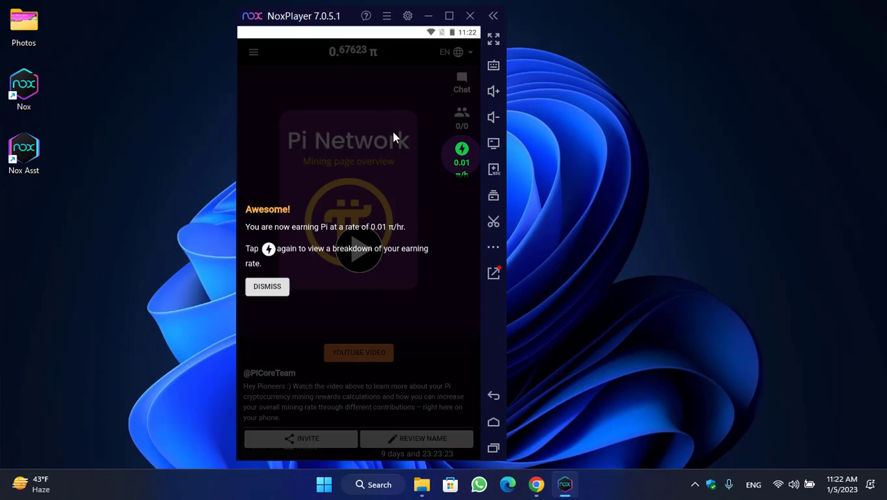
click(272, 286)
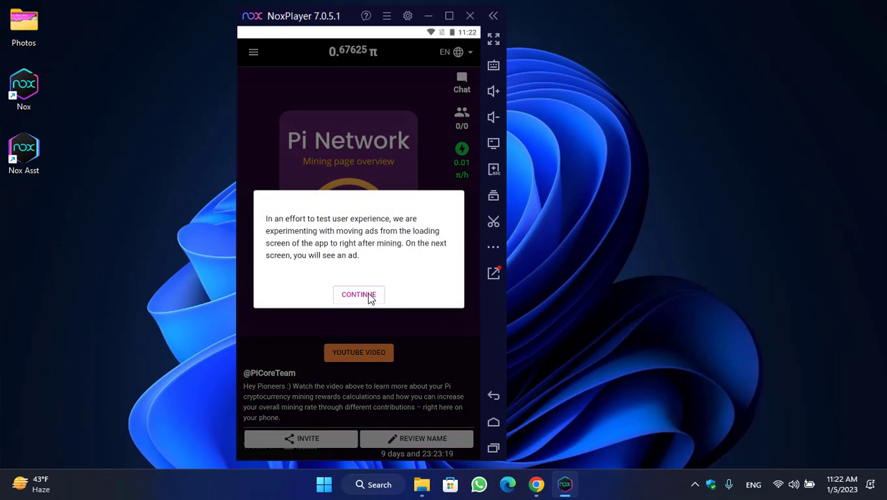
click(368, 294)
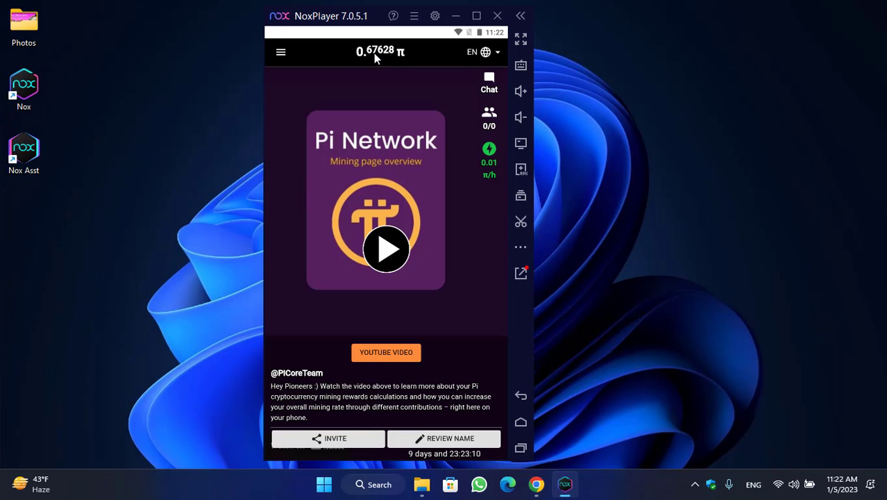